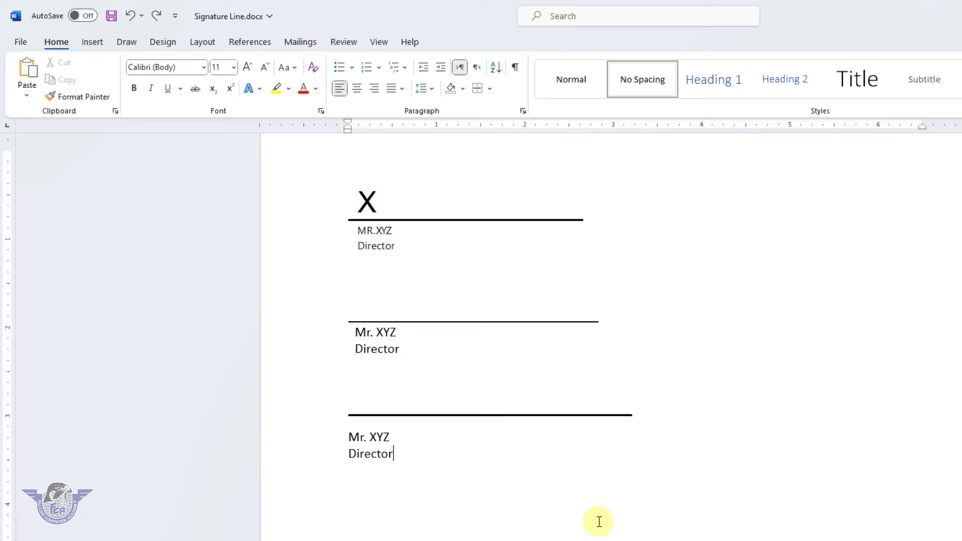
Step: Delete all existing signature blocks so the document is empty
mouse_move(546, 498)
mouse_down()
mouse_move(312, 236)
mouse_move(303, 187)
mouse_move(483, 182)
mouse_up()
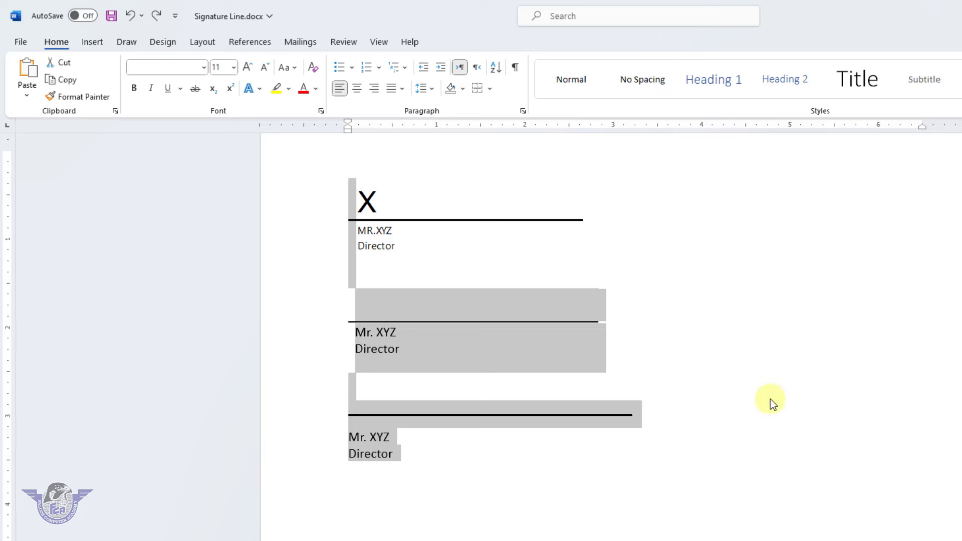
click(721, 486)
key(ctrl+a)
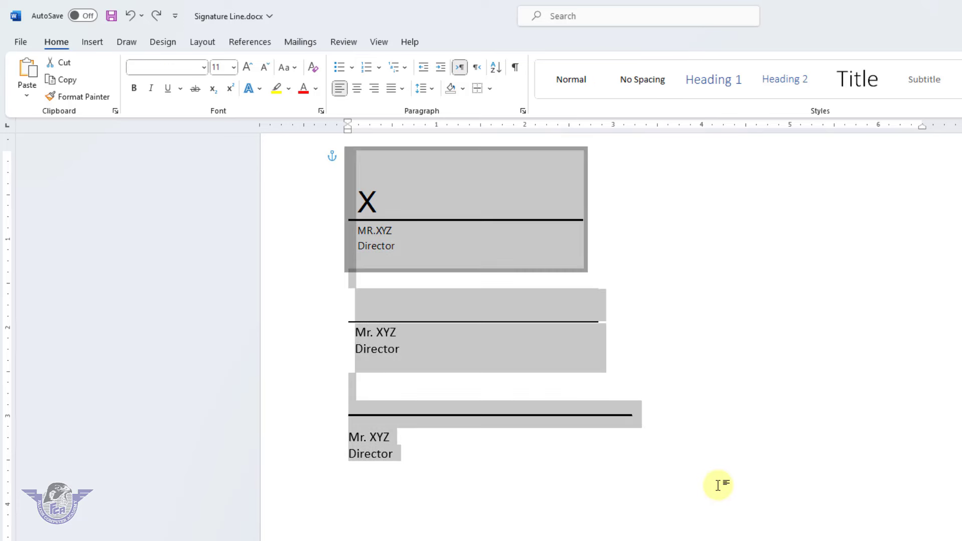
key(Delete)
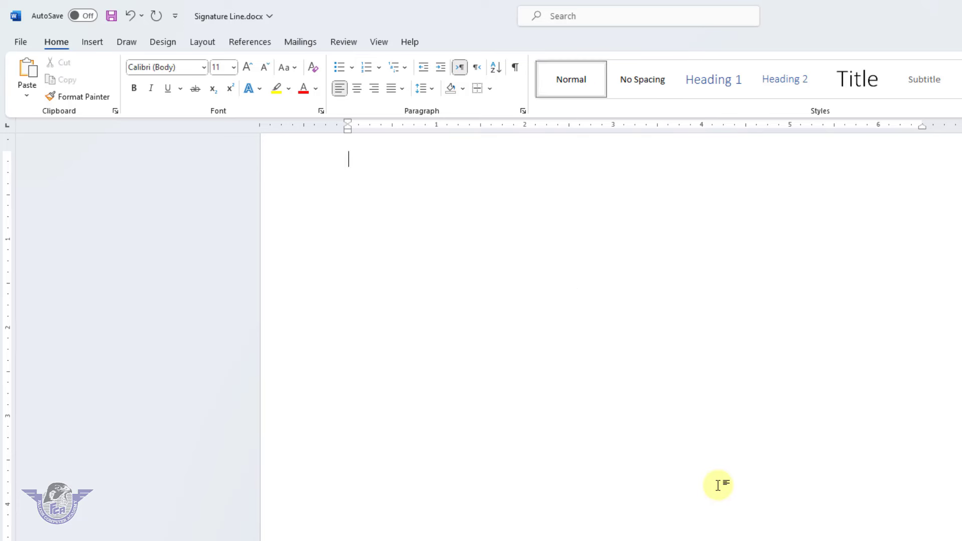
scroll(679, 455, up, 1)
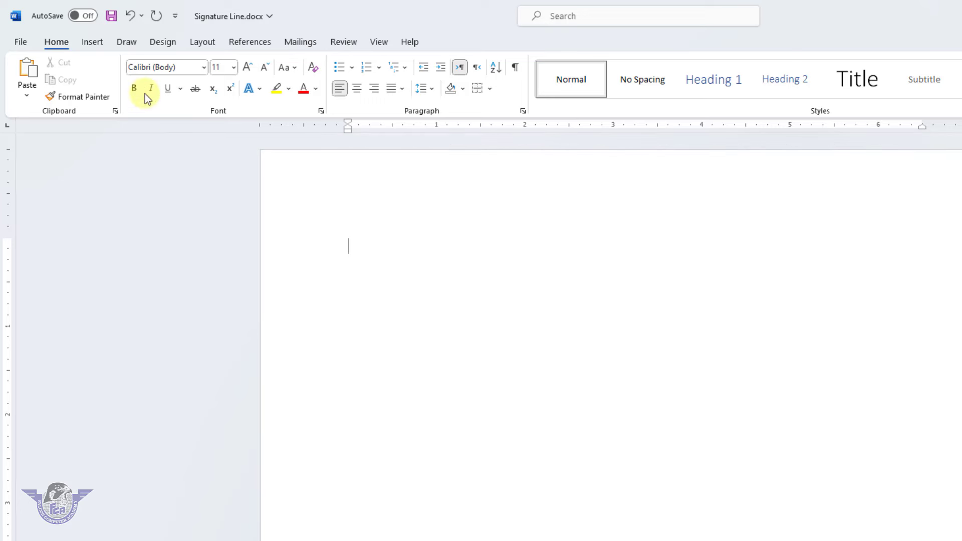
Step: Insert a Microsoft Office signature line with suggested signer "Mr. XYZ" and signer's title "CEO"
click(97, 45)
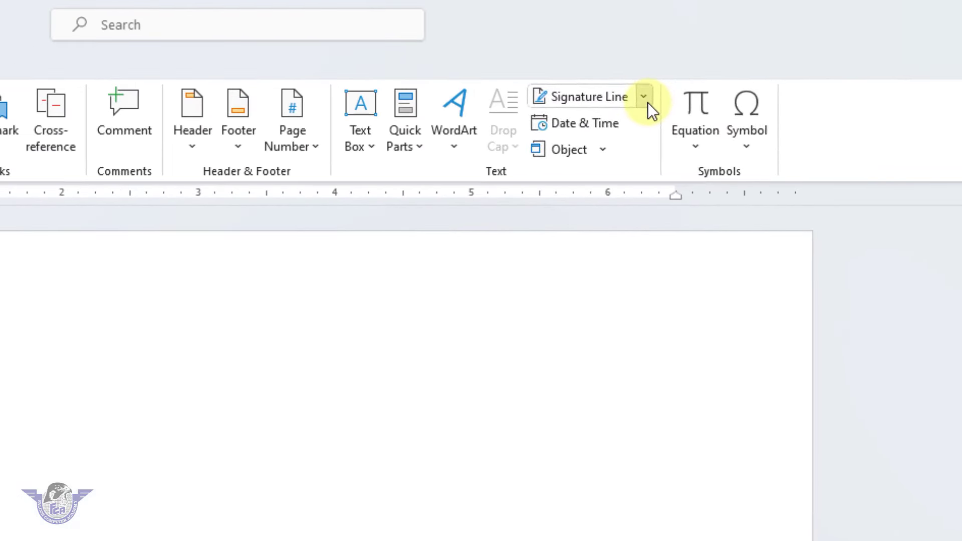
click(902, 65)
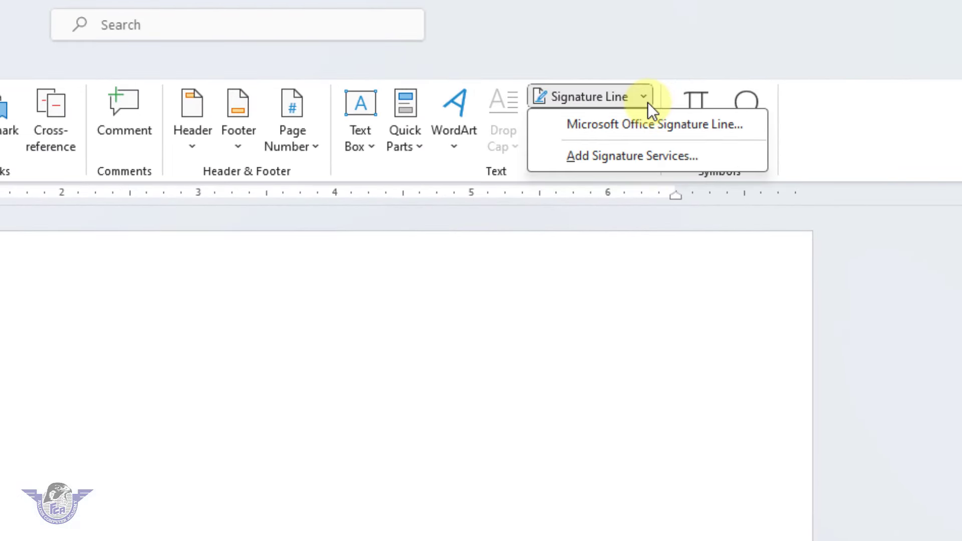
click(633, 128)
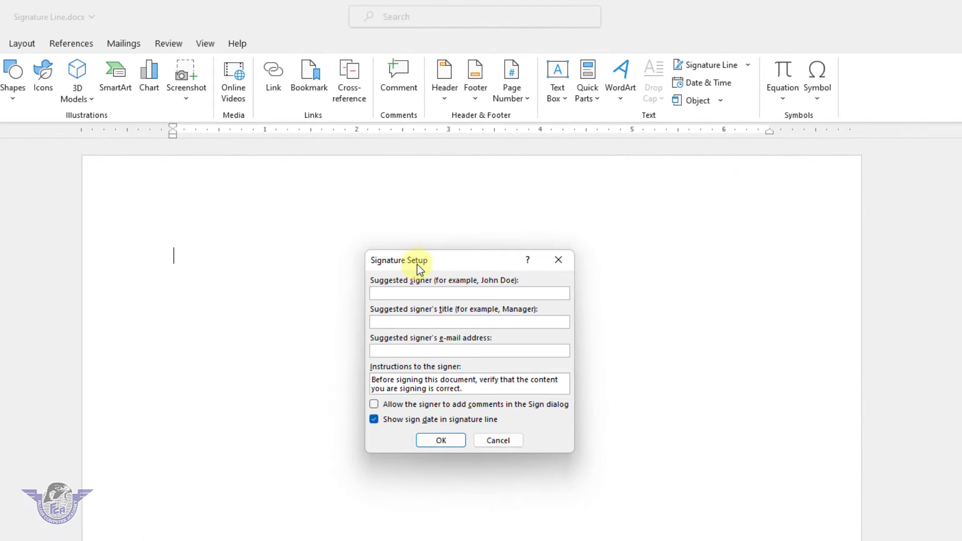
drag(417, 263, 391, 214)
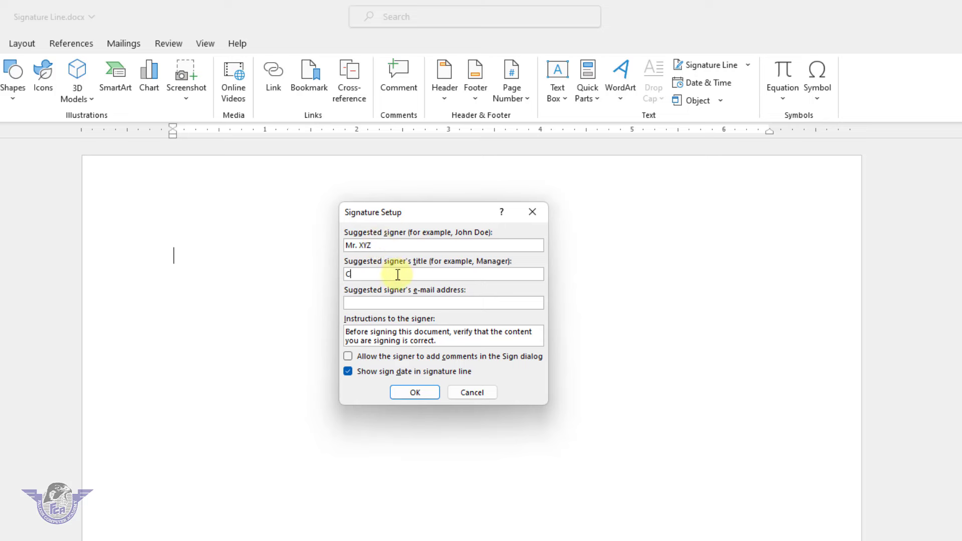
click(415, 393)
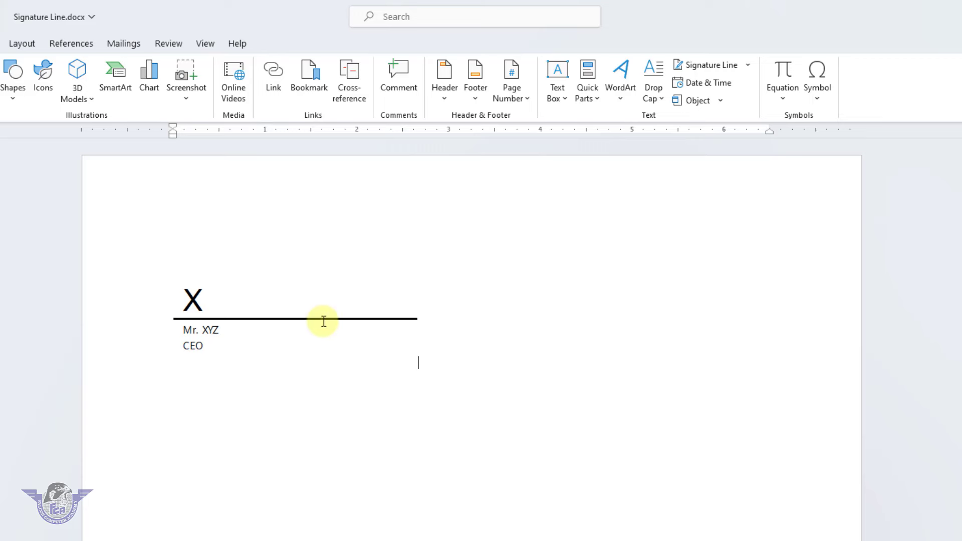
Step: Set the signature line's text wrapping to In Front of Text
click(373, 342)
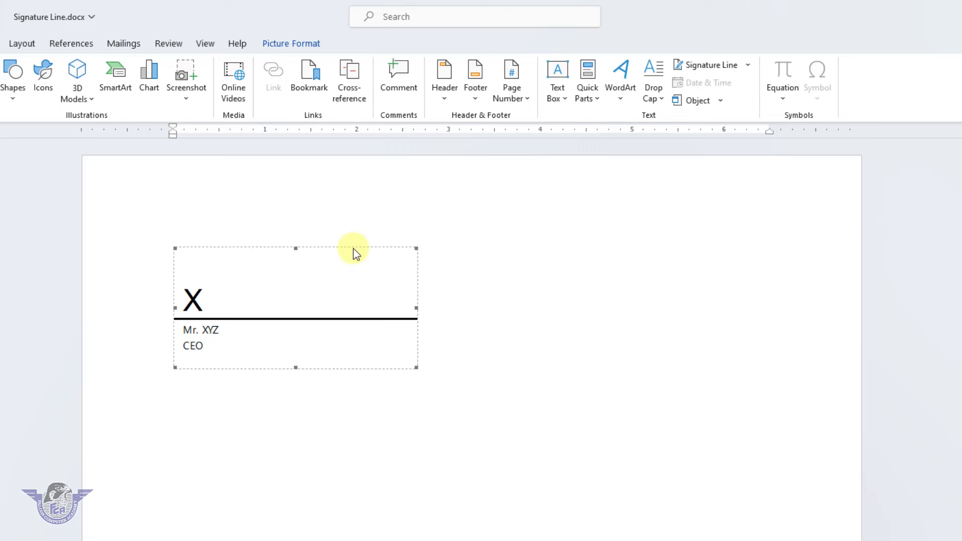
click(296, 47)
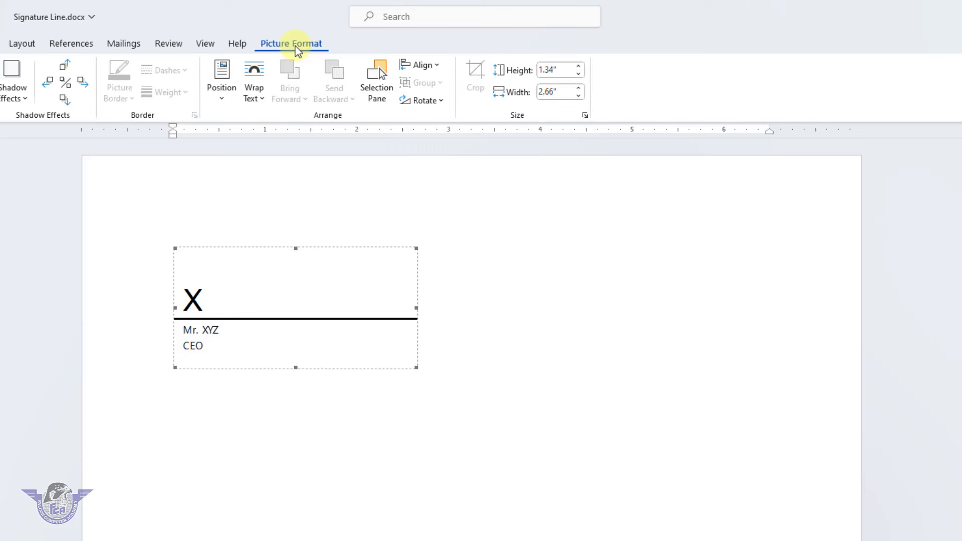
click(269, 105)
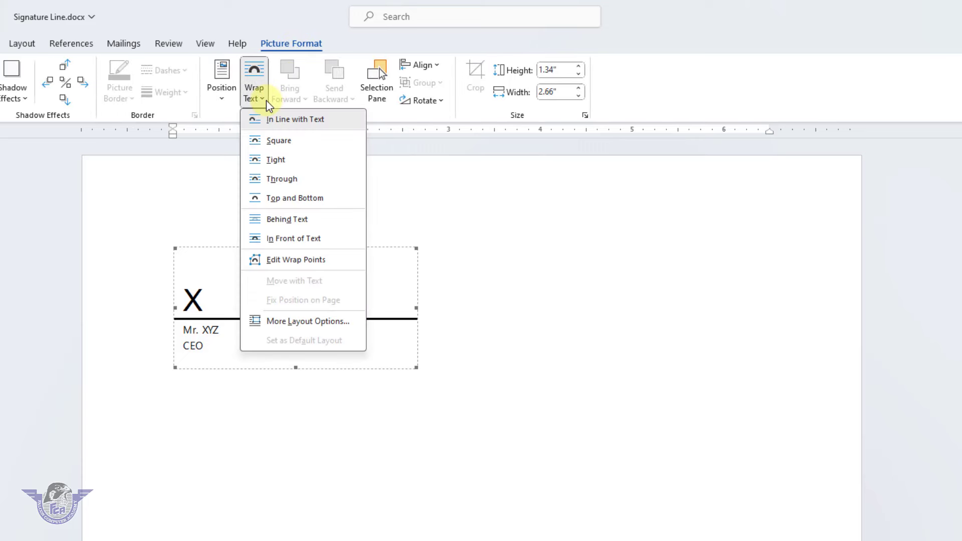
click(296, 239)
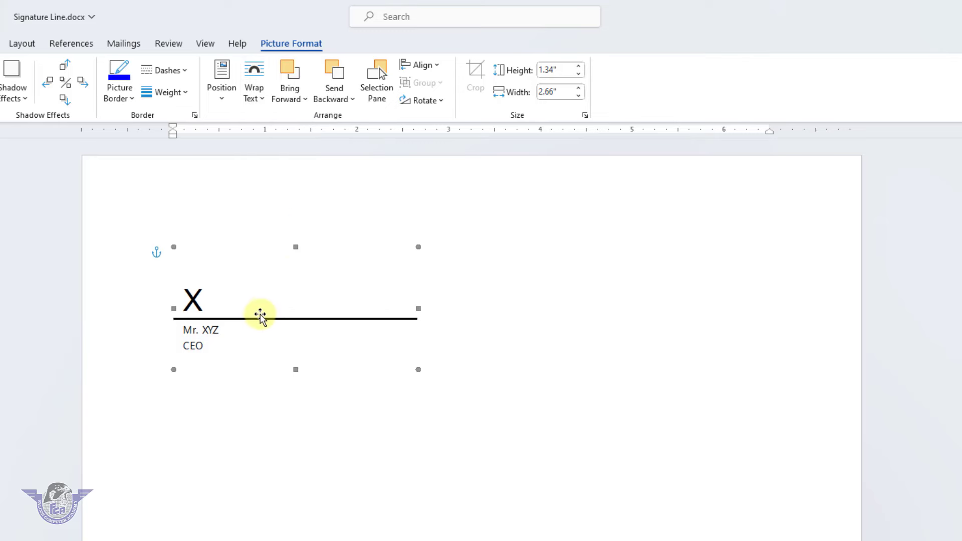
Step: Move the signature line freely across the page and place it back near the page's upper-left corner
drag(257, 315, 616, 540)
drag(610, 466, 658, 490)
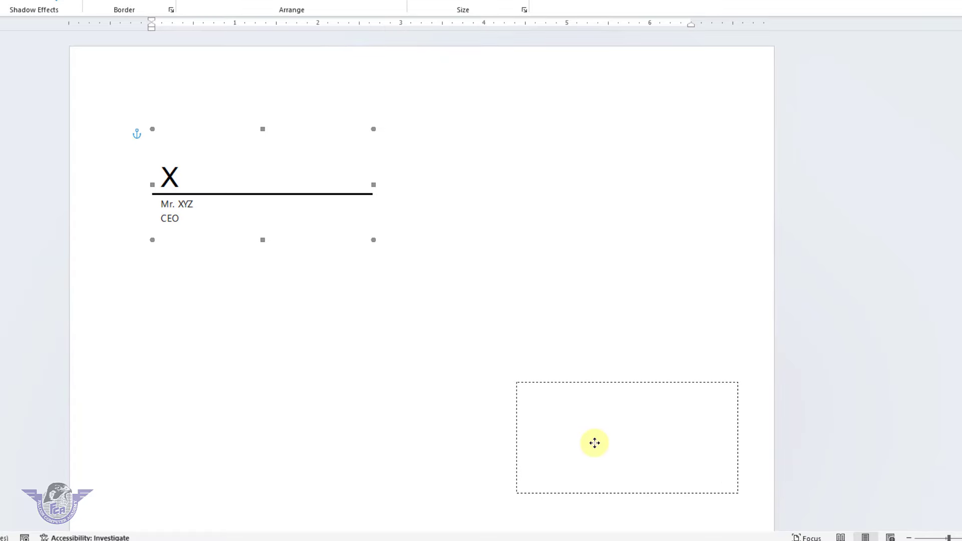
mouse_move(594, 443)
mouse_down()
mouse_move(593, 215)
mouse_move(273, 134)
mouse_move(182, 165)
mouse_move(195, 167)
mouse_up()
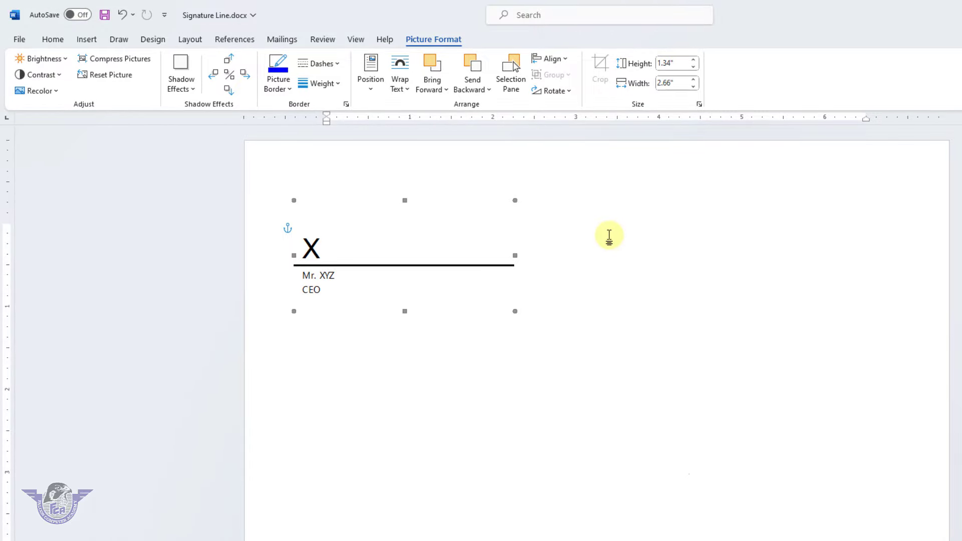
Step: Add blank lines to get below the signature line and insert a table with one column and two rows
click(609, 236)
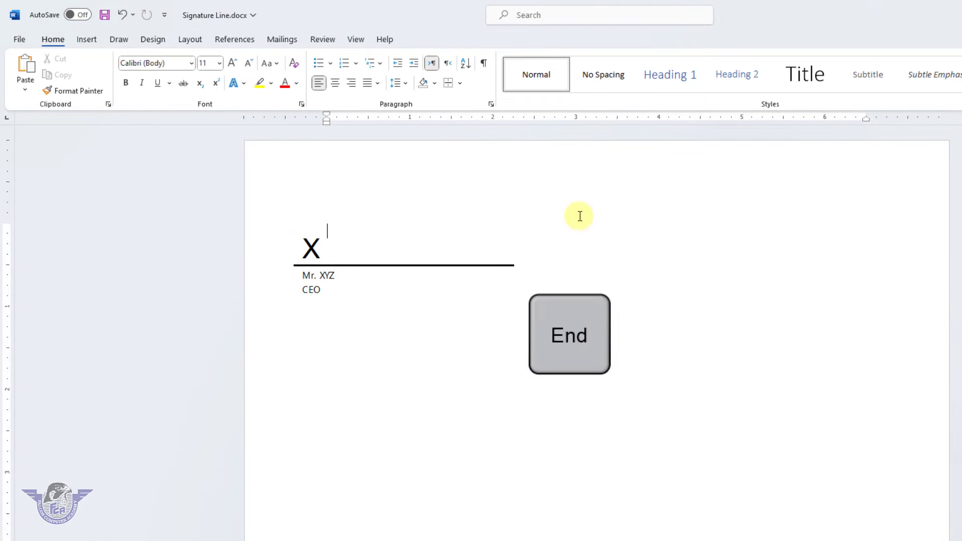
key(Return)
key(Return)
key(Return)
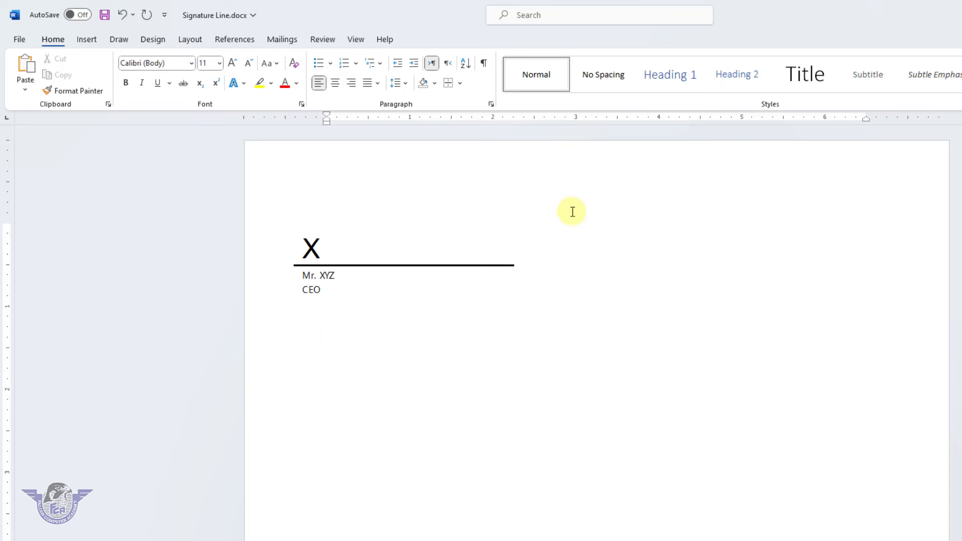
click(85, 42)
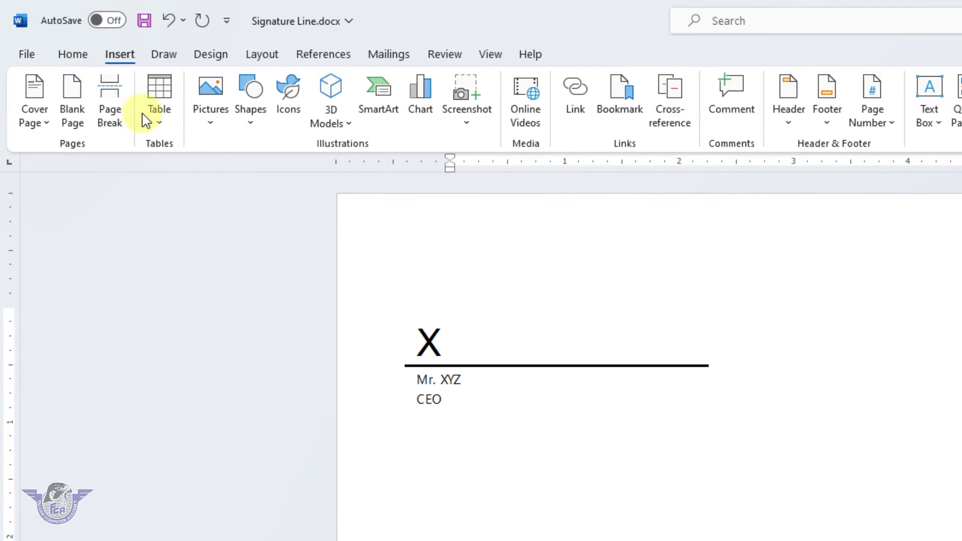
click(157, 121)
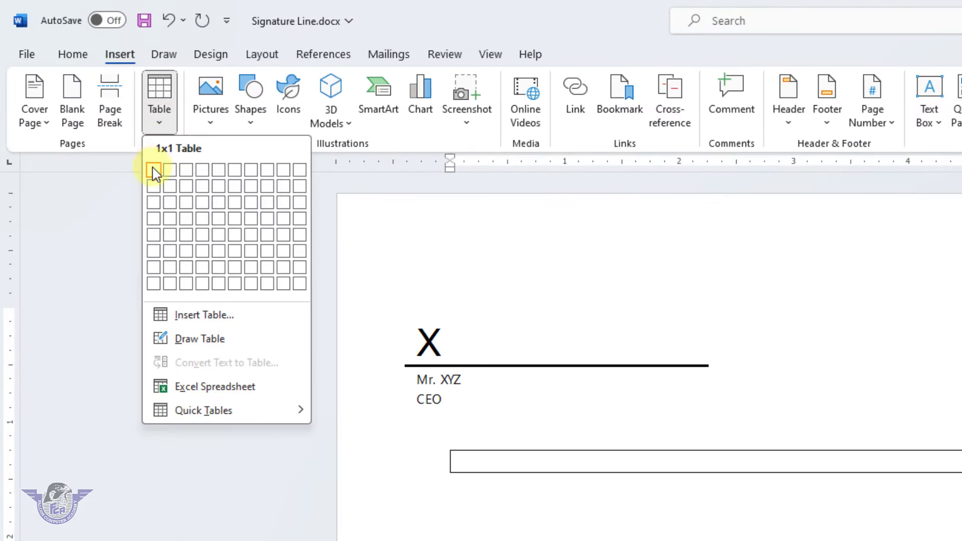
click(154, 187)
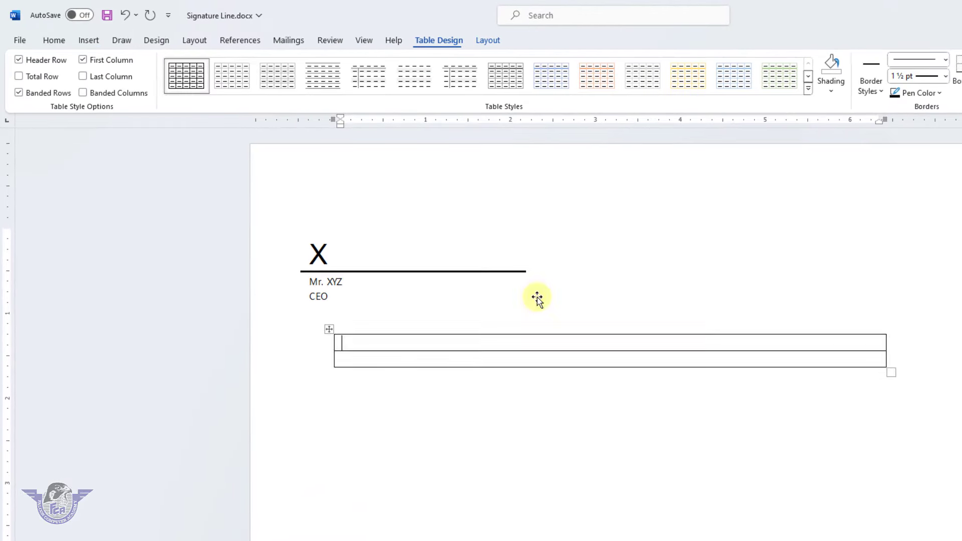
Step: Narrow the table to the signature line's width and align the signature line with the table's edges
drag(888, 374, 532, 352)
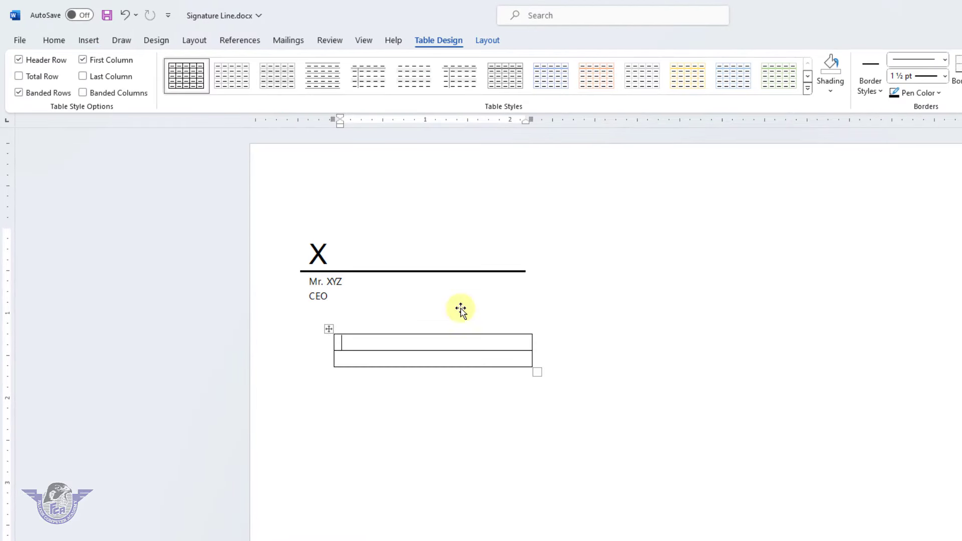
click(414, 272)
drag(453, 271, 447, 272)
drag(537, 372, 561, 371)
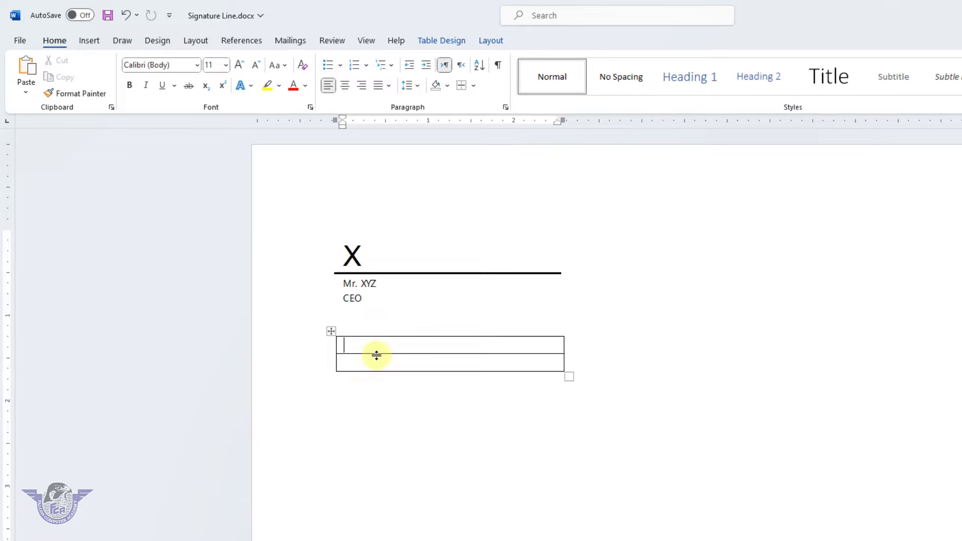
Step: Enter "Mr. XYZ" and, on a new line below it, "CEO" in the table's second row
click(365, 359)
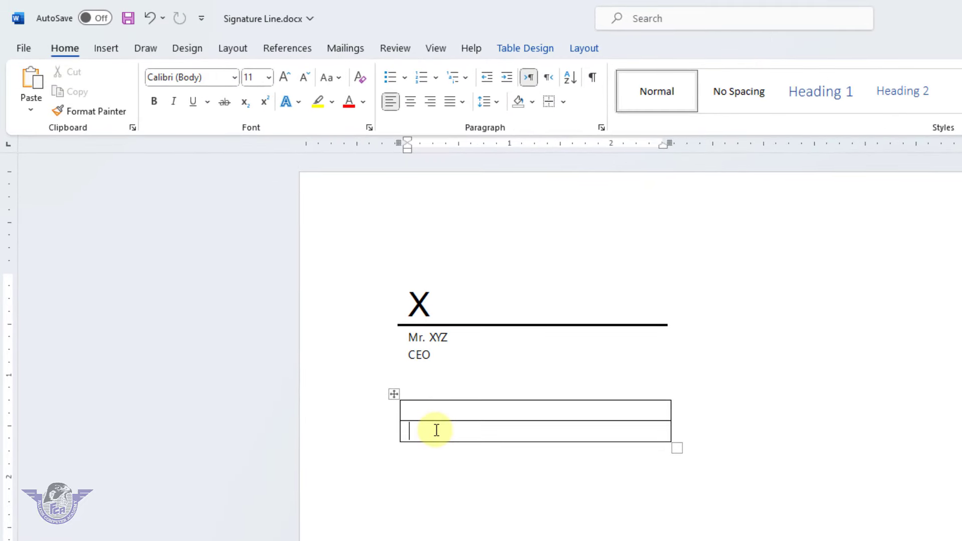
text(Mr. XYZ)
key(Return)
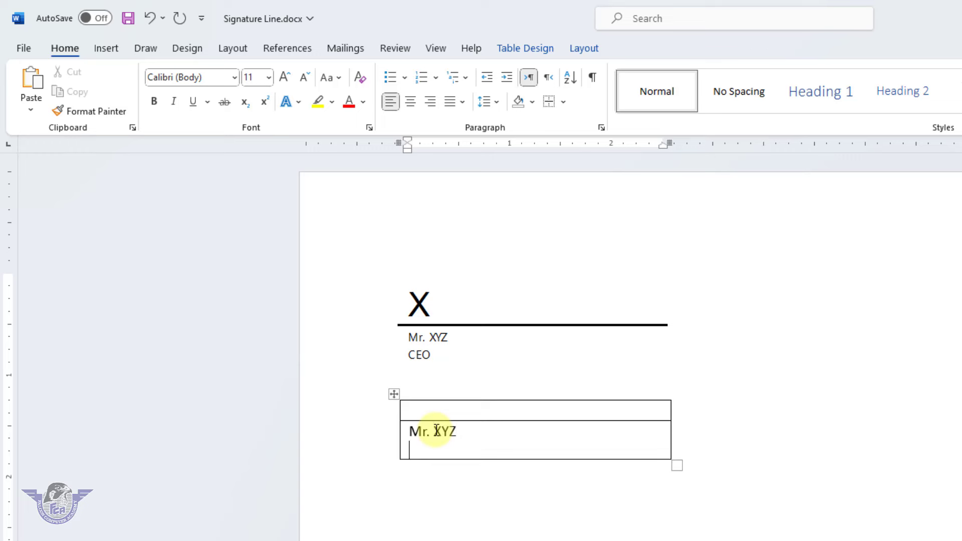
text(CEO)
Step: Remove all borders from the whole table
click(393, 398)
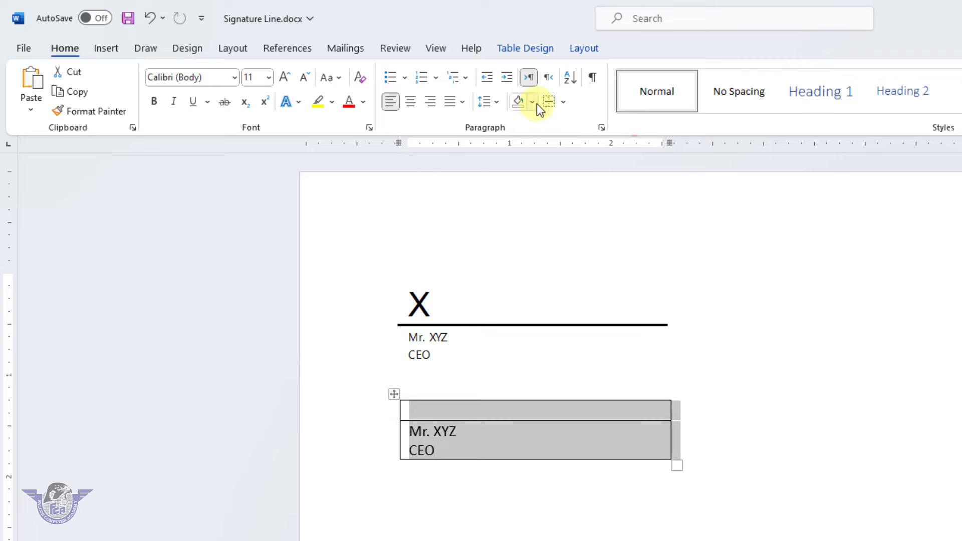
click(549, 49)
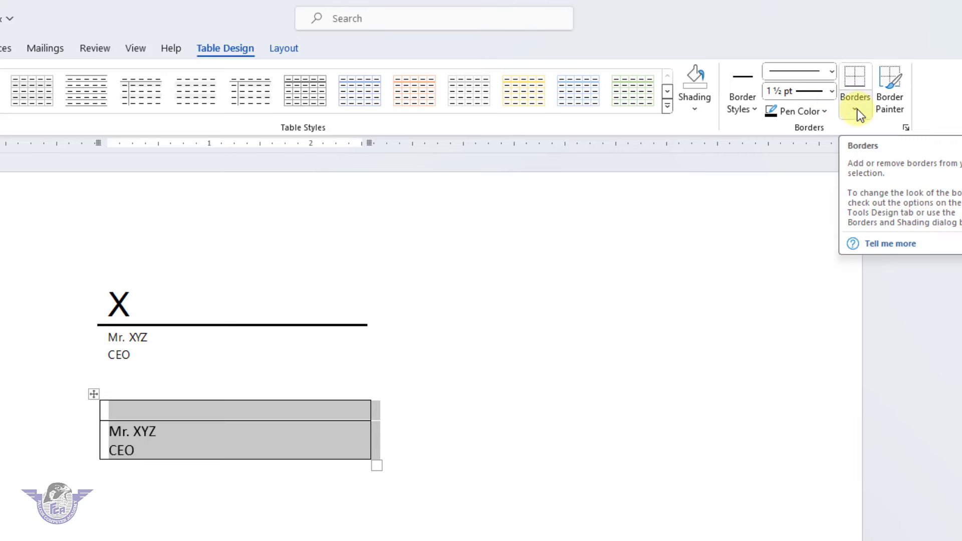
click(856, 110)
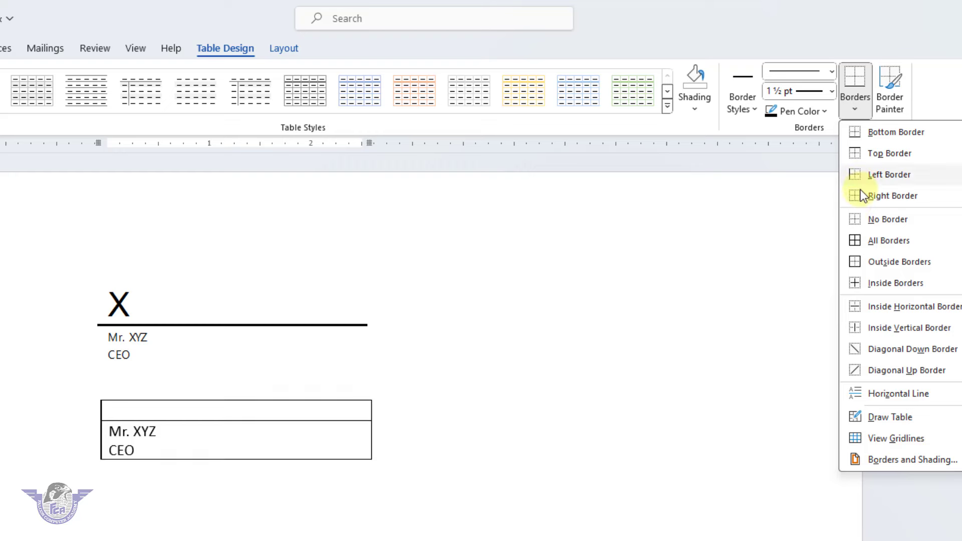
click(869, 225)
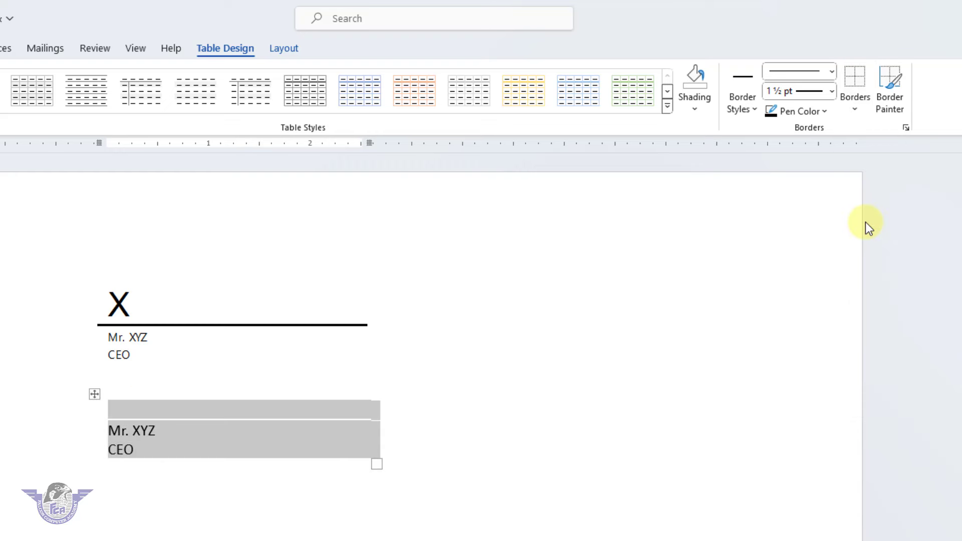
click(293, 445)
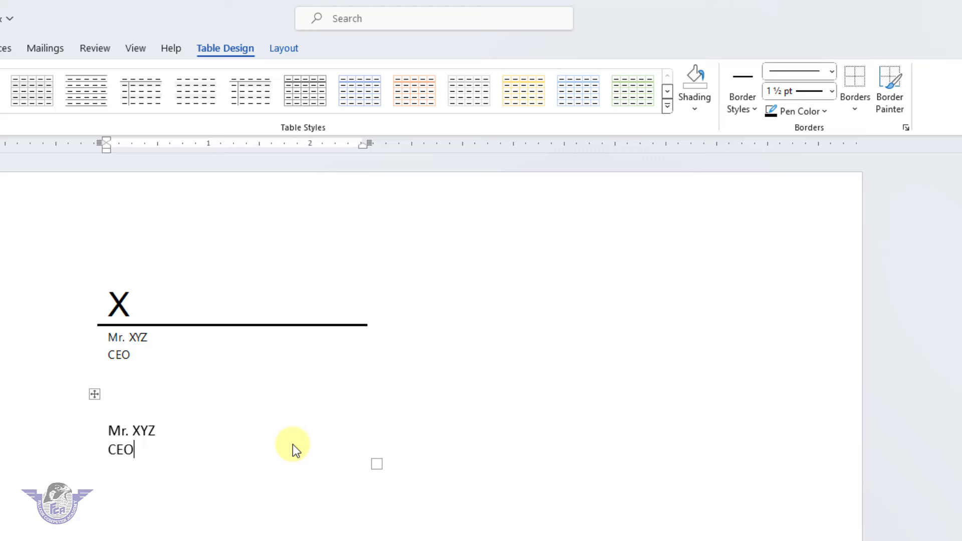
Step: Turn on the display of gridlines for the borderless table
click(96, 395)
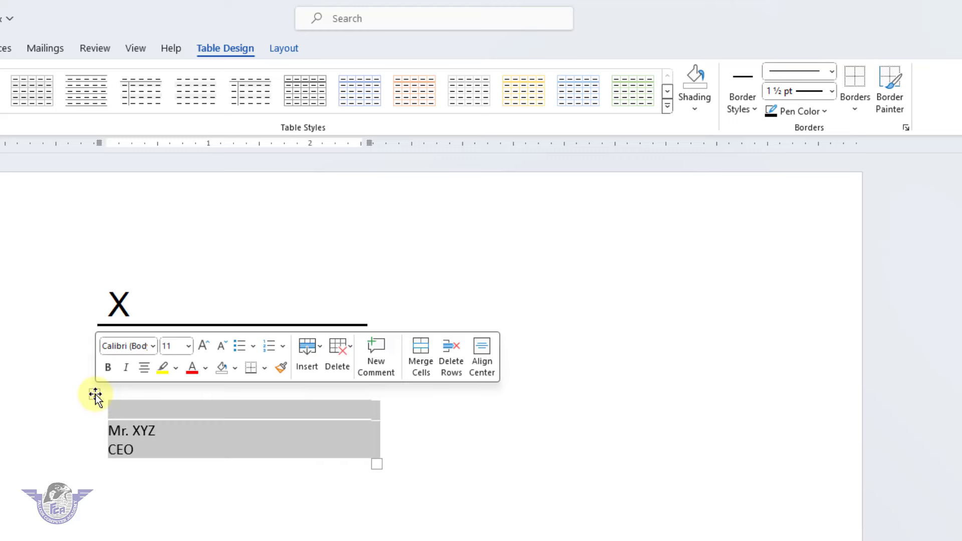
click(284, 48)
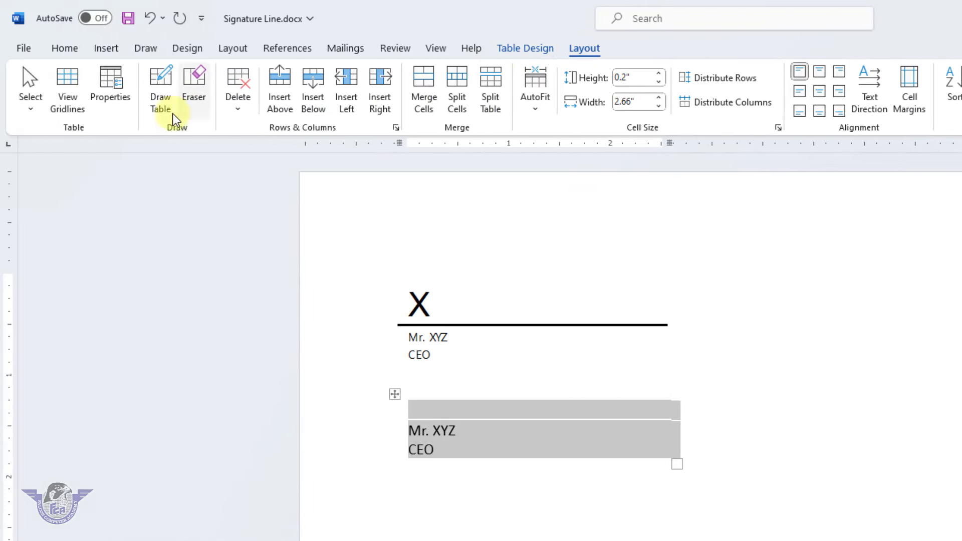
click(80, 113)
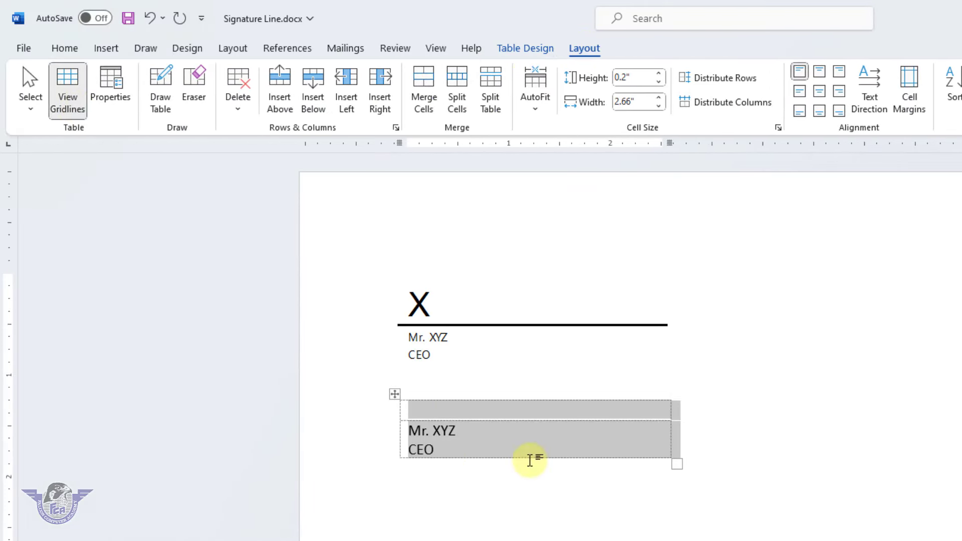
click(530, 453)
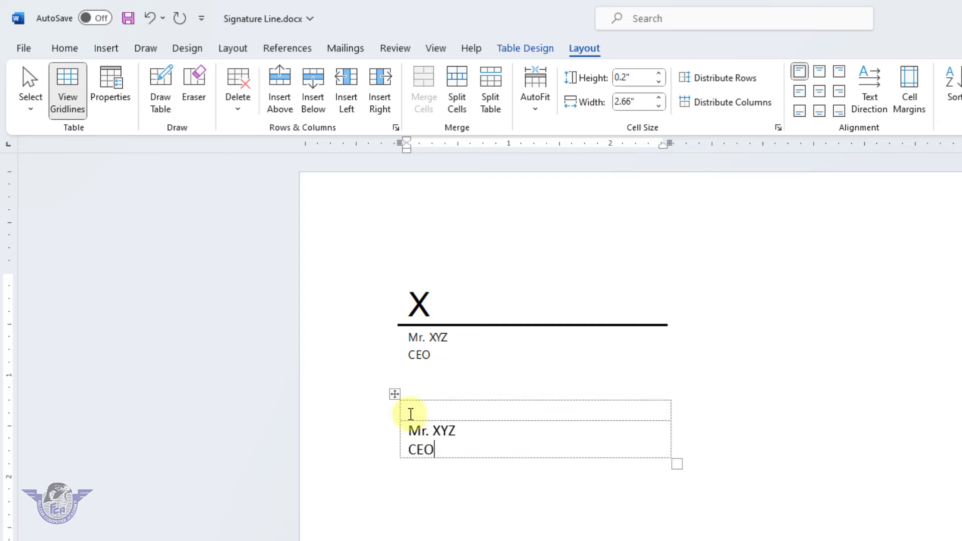
Step: Add a solid 1½ pt inside horizontal border between the two rows of the borderless table
drag(404, 416, 407, 430)
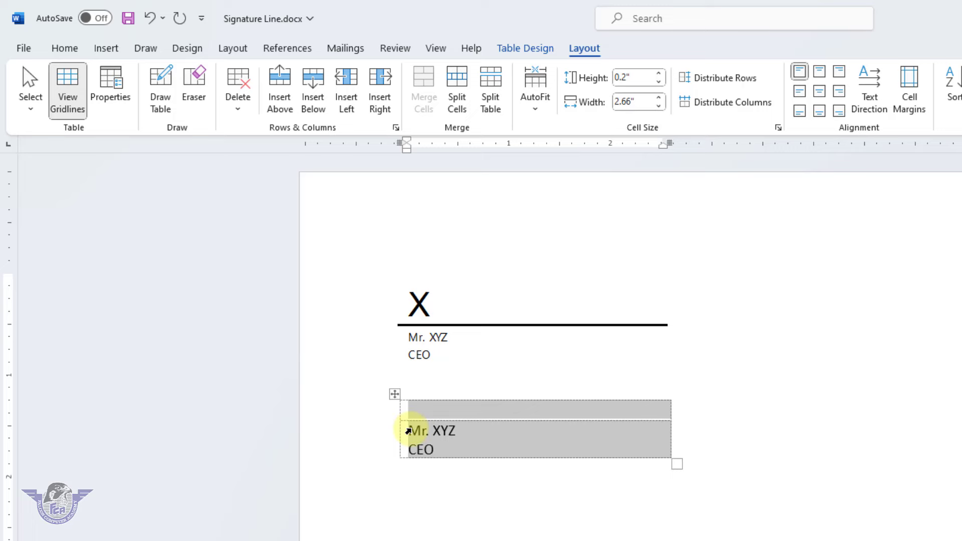
click(541, 50)
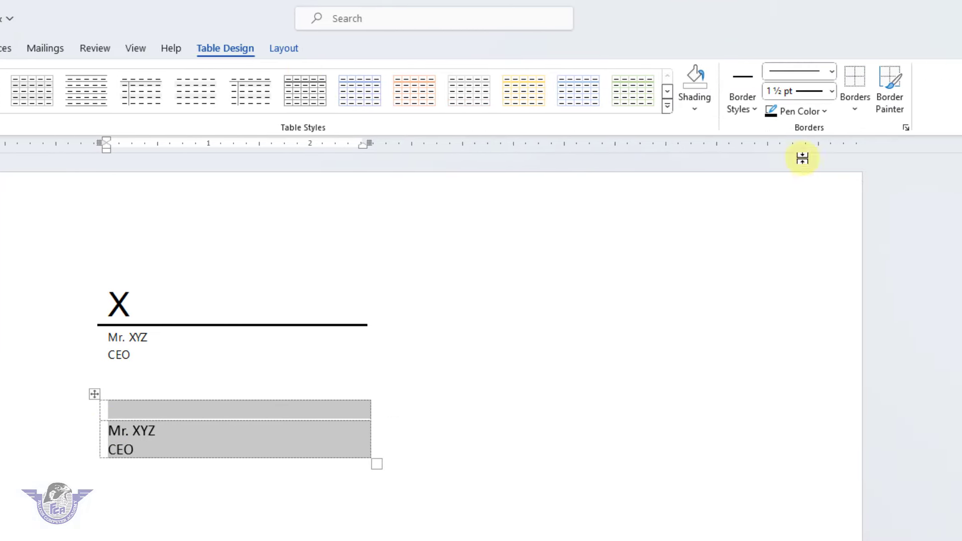
click(829, 73)
click(821, 104)
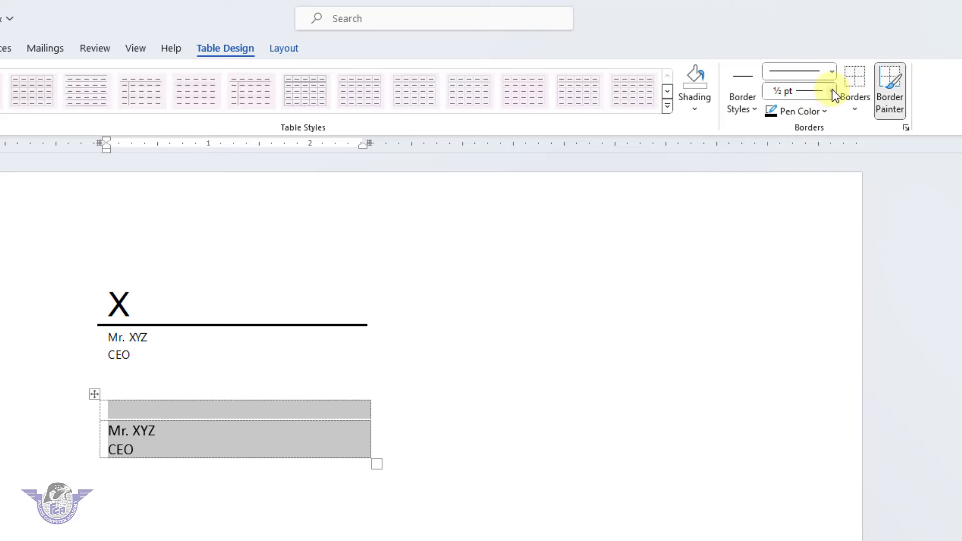
click(832, 91)
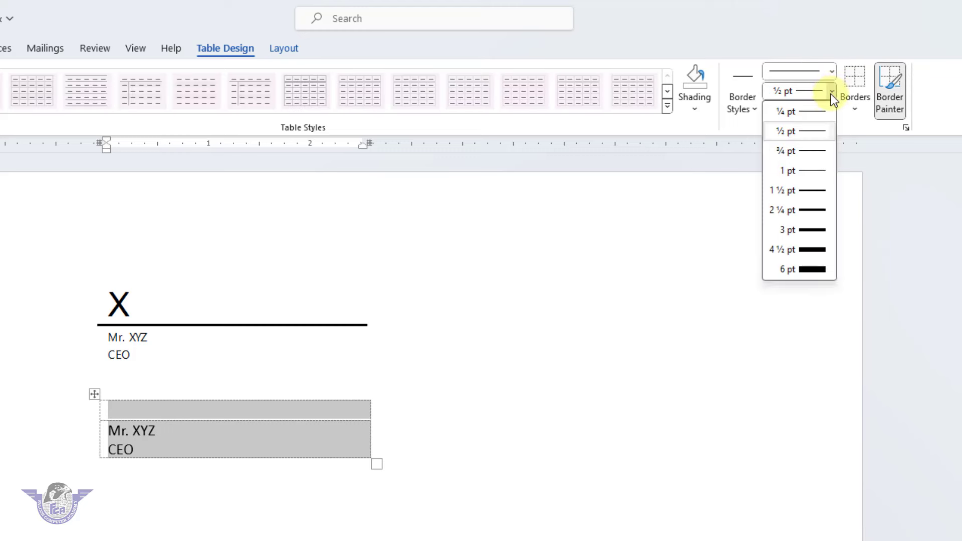
click(818, 191)
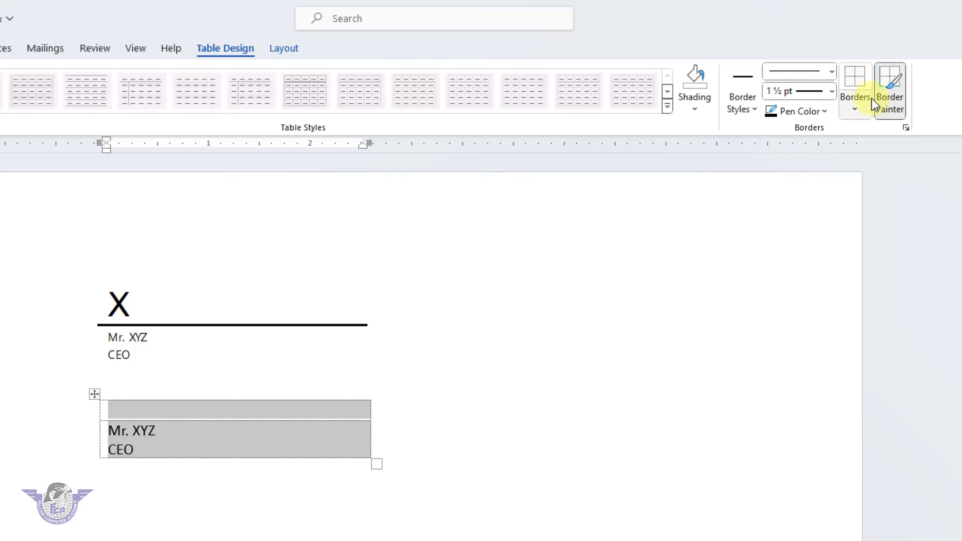
click(863, 107)
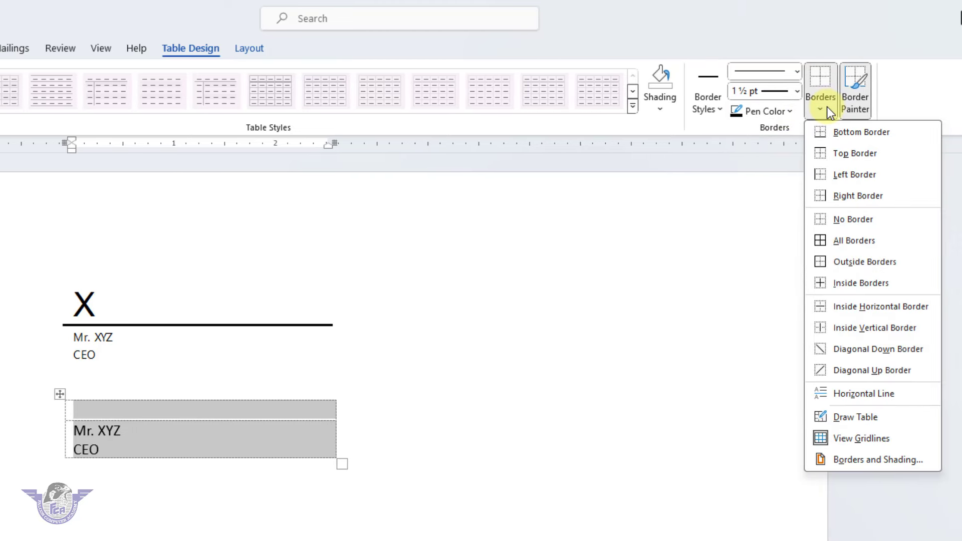
click(856, 309)
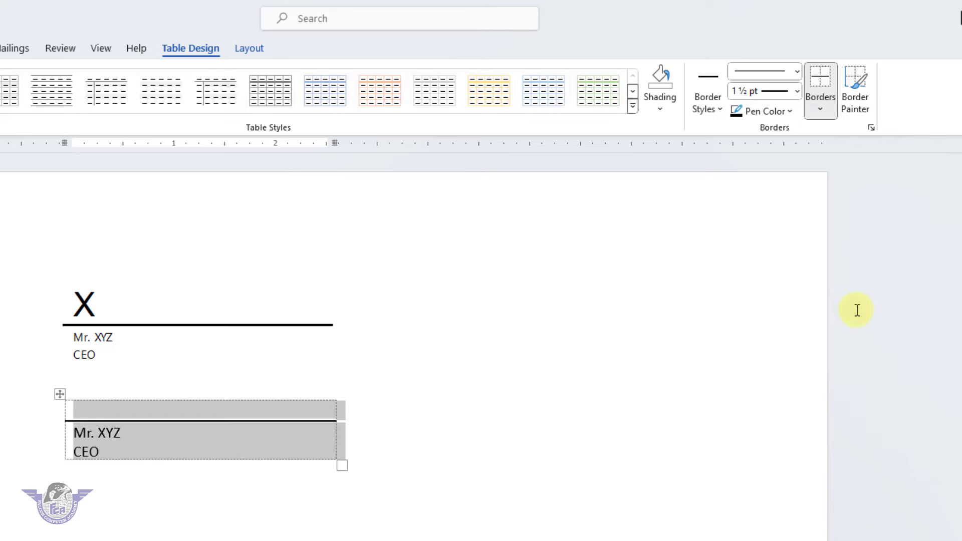
Step: Turn off the display of the table's gridlines
click(160, 455)
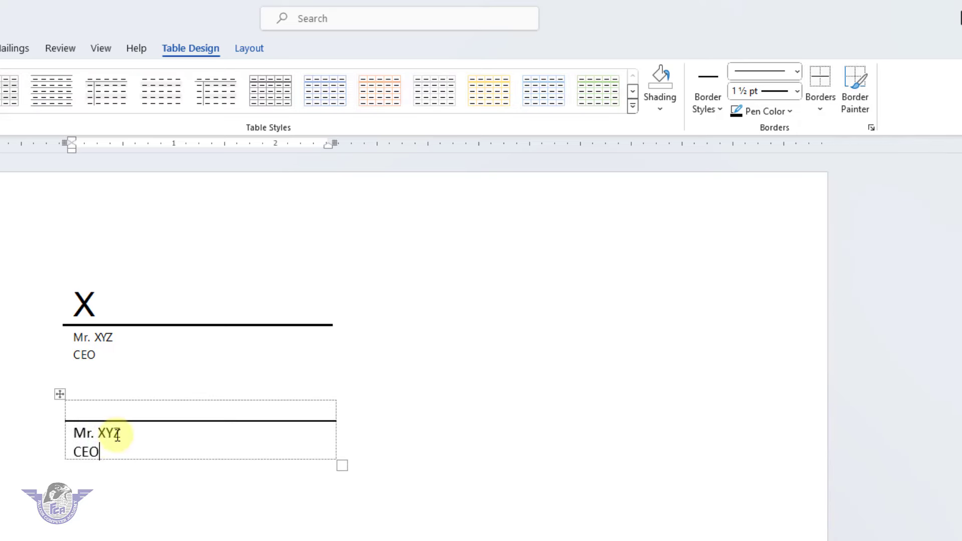
click(257, 47)
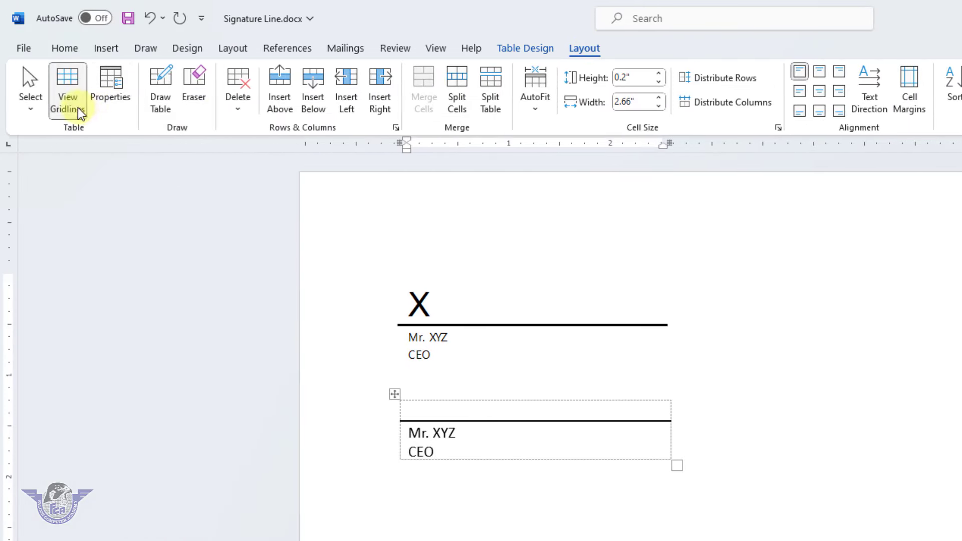
click(81, 109)
Step: Below the table, enter a line of underscores as wide as the table, with "Mr. XYZ" and "CEO" on separate lines beneath it
key(Down)
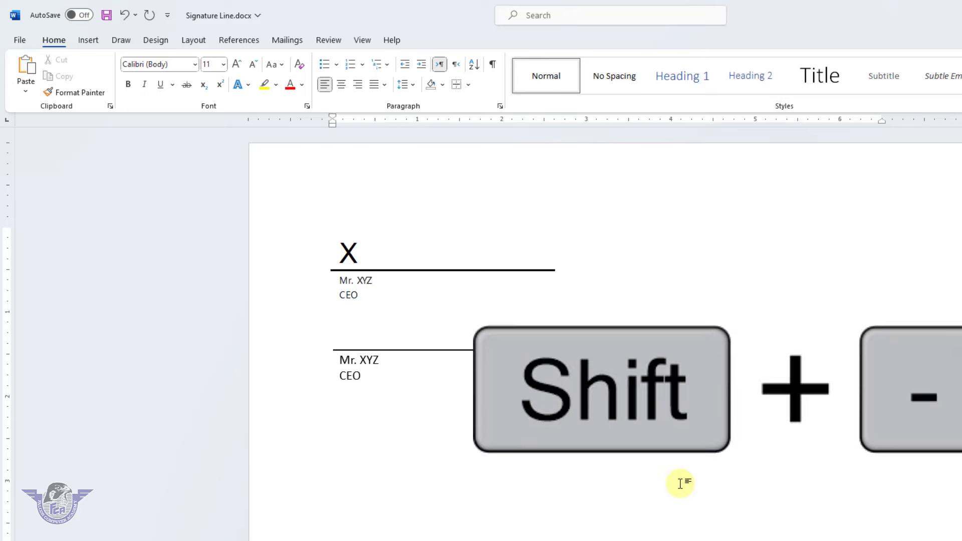
text(_______)
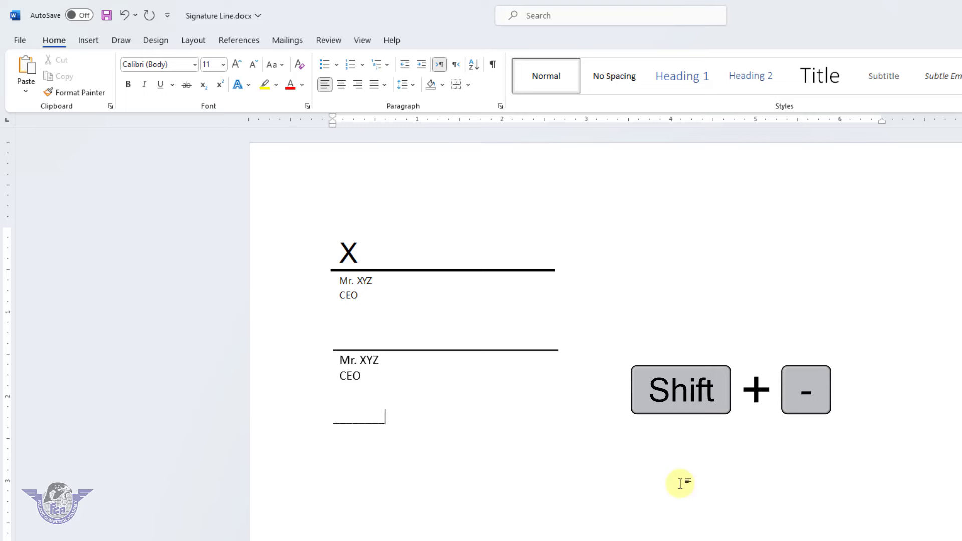
text(_____________________)
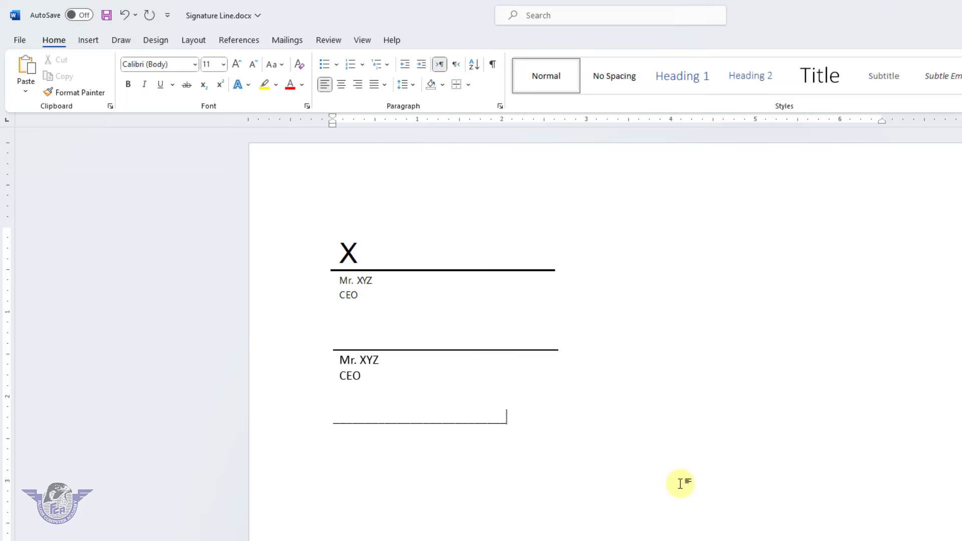
text(_____ )
text(M)
text(r. XYZ)
key(Return)
text(CEO)
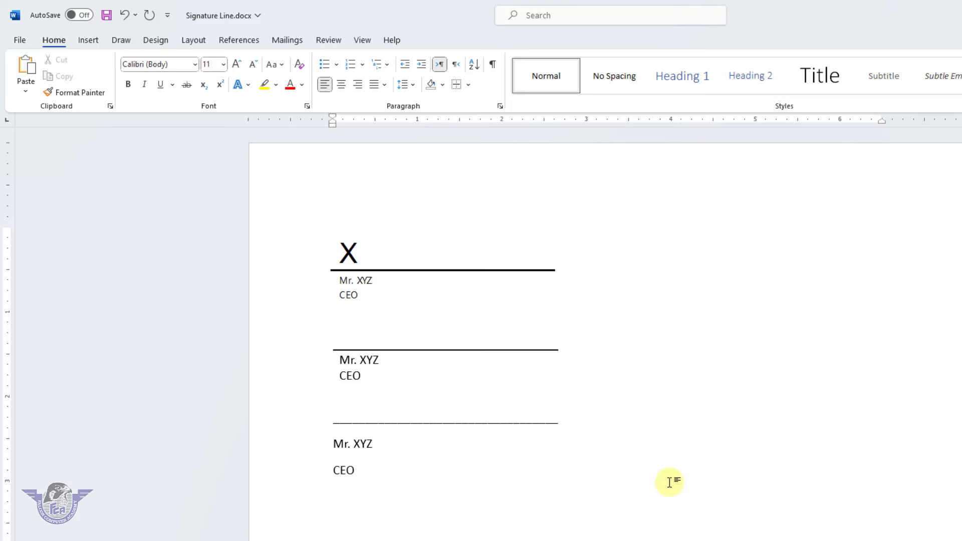
Step: Apply the No Spacing style to the name and title lines under the underscore line, and make the underscore line bold
drag(359, 473, 325, 431)
click(619, 81)
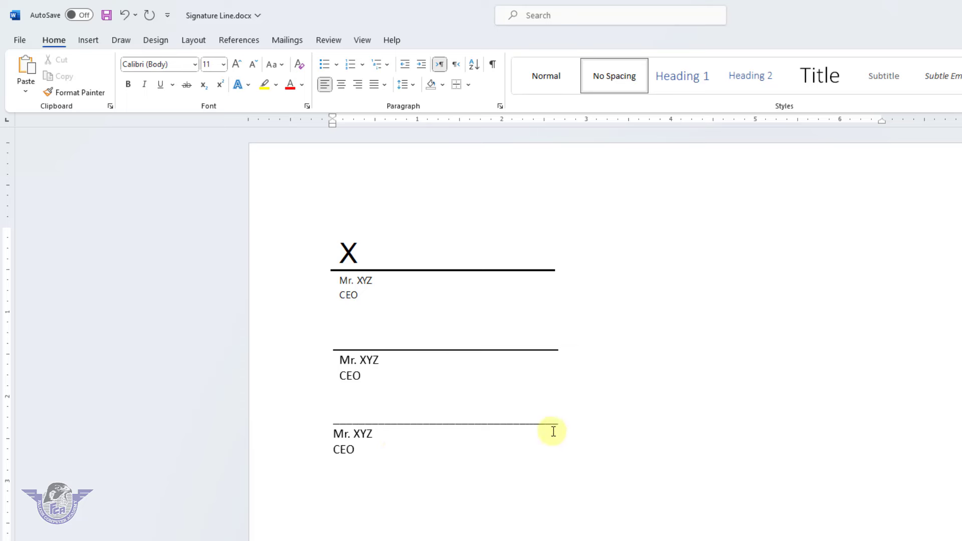
drag(333, 415, 558, 423)
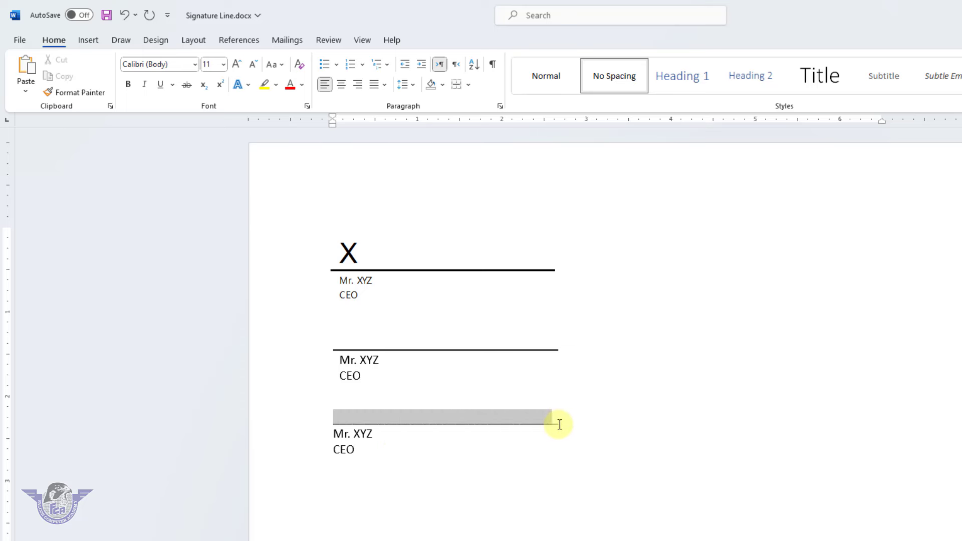
click(133, 84)
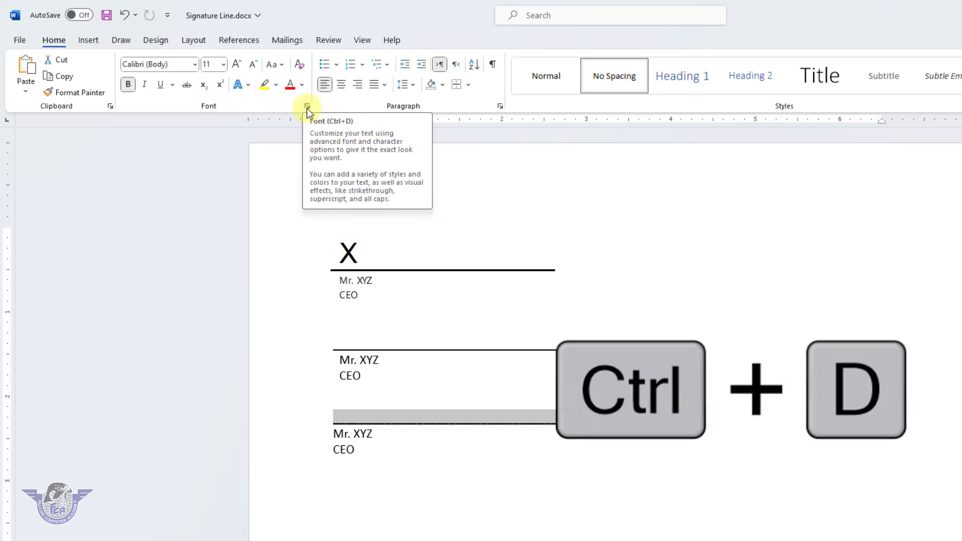
Step: Apply the thick solid underline style to the underscore line through the Font settings
click(307, 107)
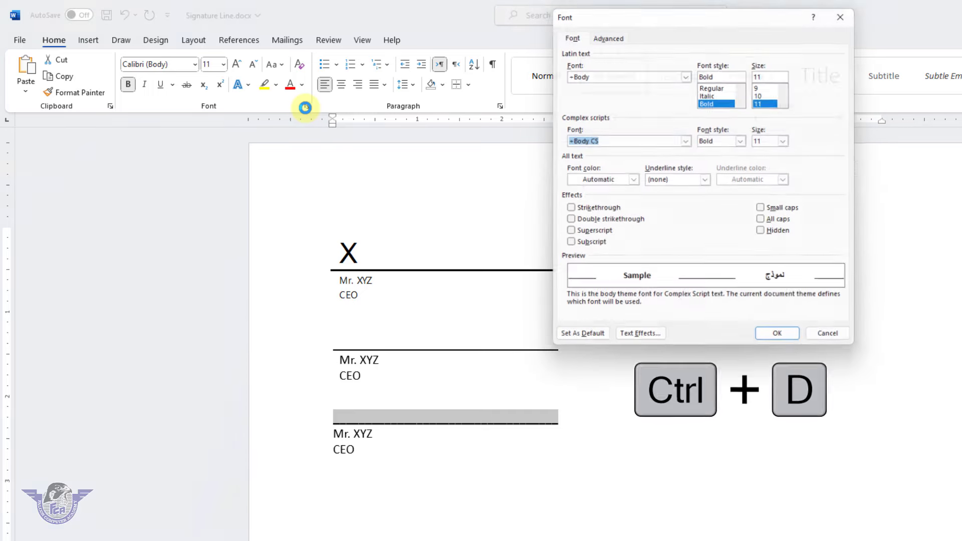
click(571, 35)
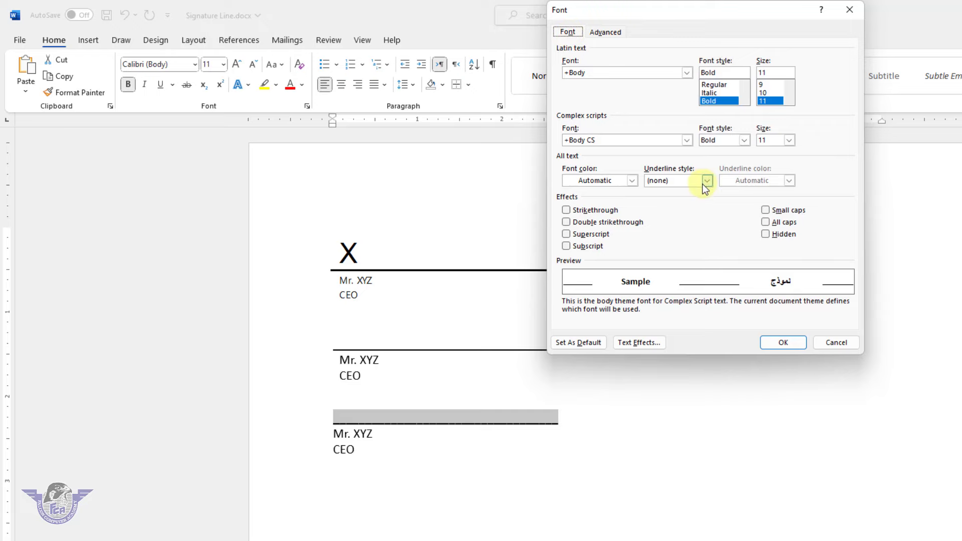
click(707, 182)
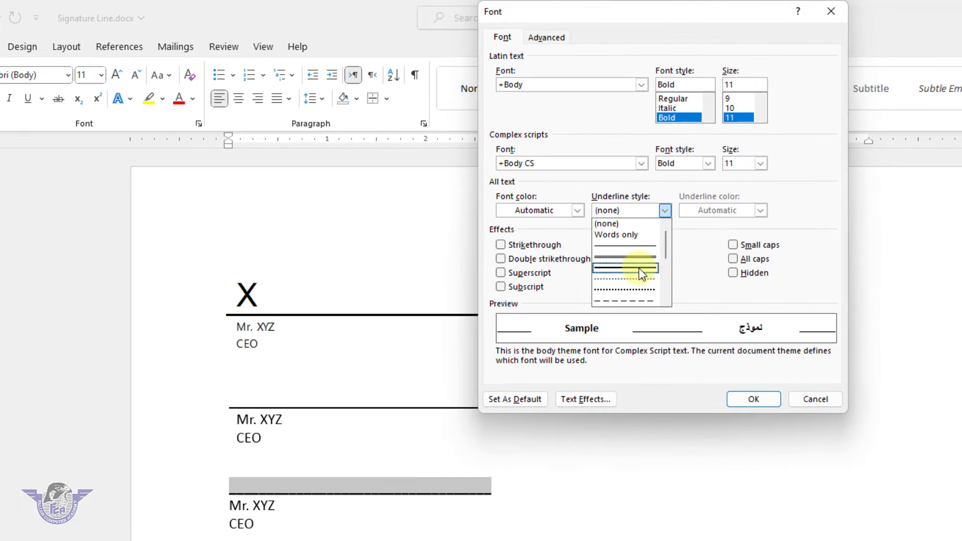
click(666, 246)
click(758, 400)
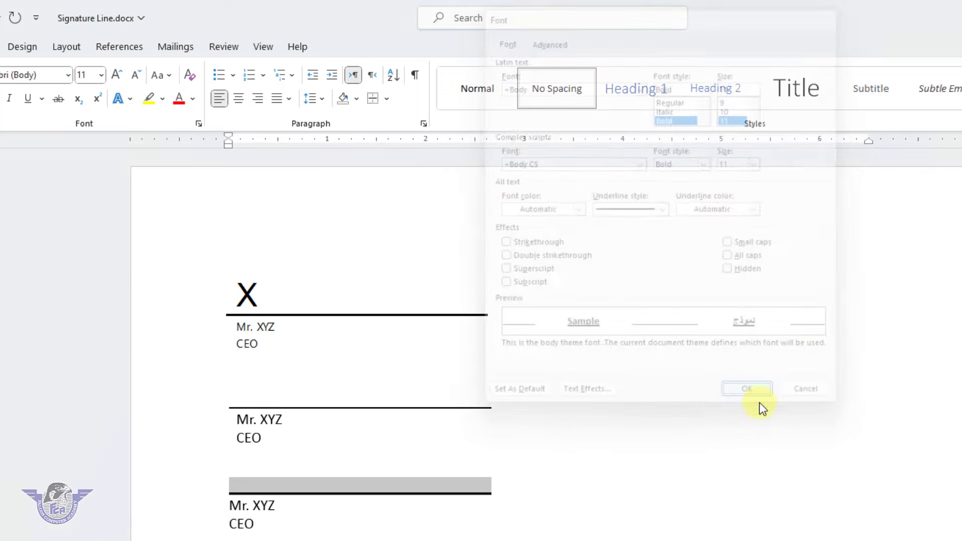
click(374, 524)
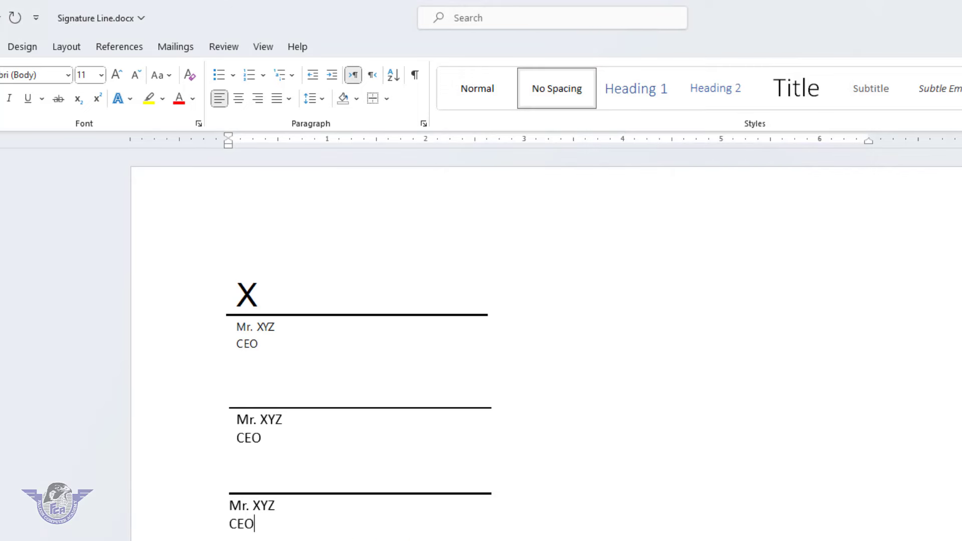